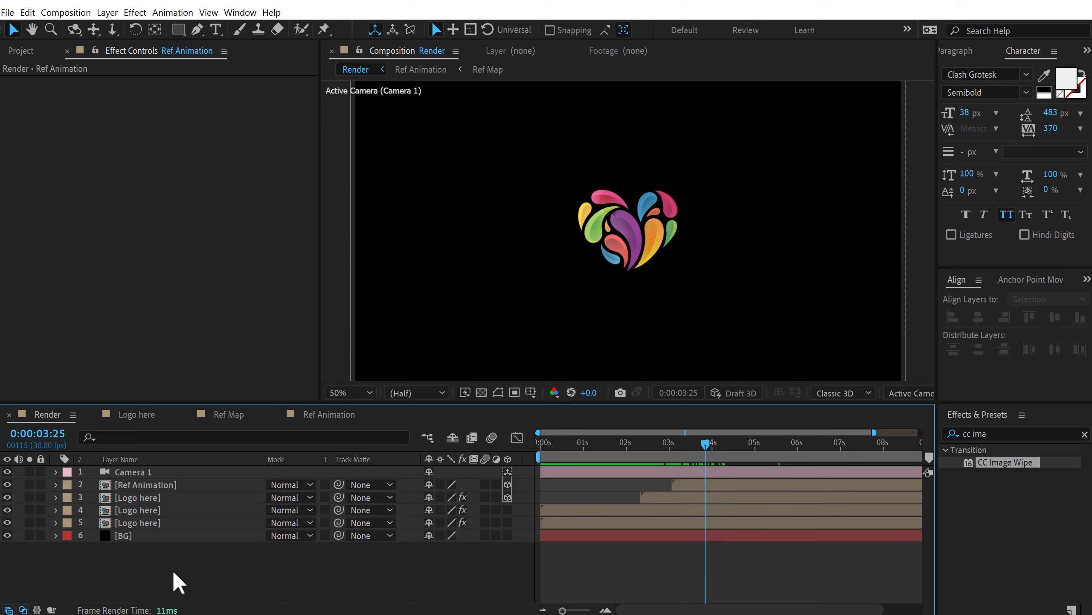
Add an adjustment layer named Glow and place it directly below the upper 3D [Logo here] layer
{"action": "right_click", "coordinate": [172, 570]}
{"action": "mouse_move", "coordinate": [310, 428]}
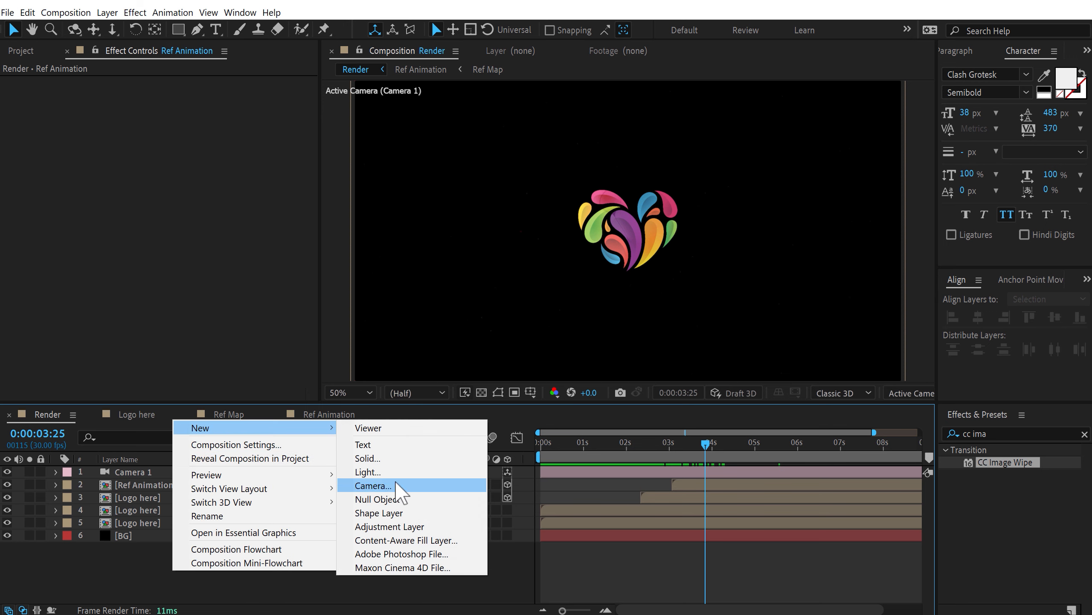
{"action": "left_click", "coordinate": [391, 525]}
{"action": "key", "text": "Return"}
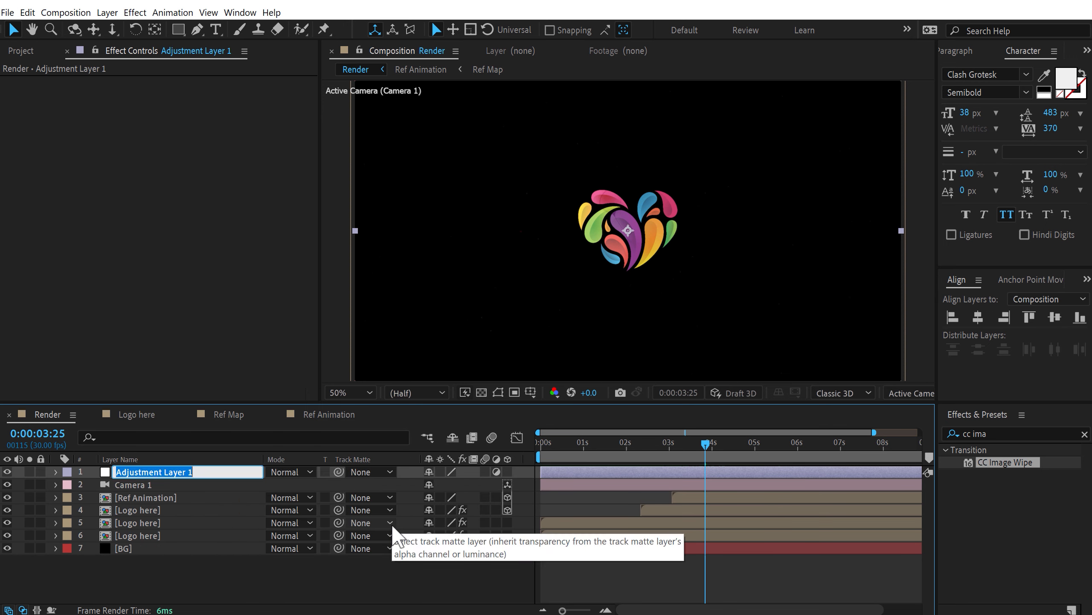
{"action": "type", "text": "Glow"}
{"action": "key", "text": "Return"}
{"action": "left_click_drag", "start_coordinate": [133, 472], "coordinate": [138, 516]}
Apply the Stylize Glow effect to the Glow layer and set its radius to 100
{"action": "left_click_drag", "start_coordinate": [1000, 434], "coordinate": [897, 435]}
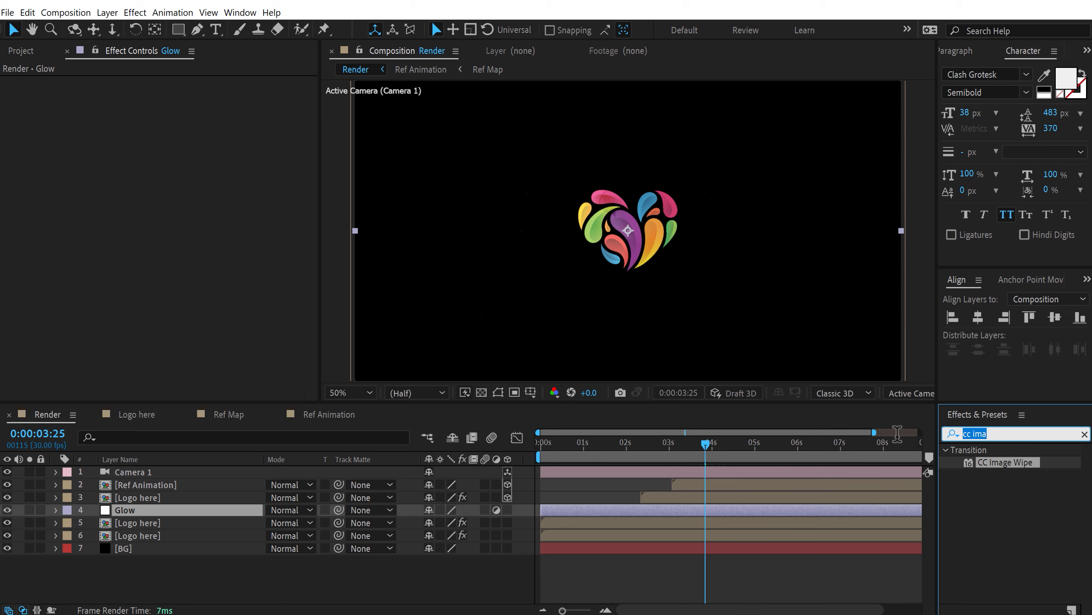
{"action": "type", "text": "glow"}
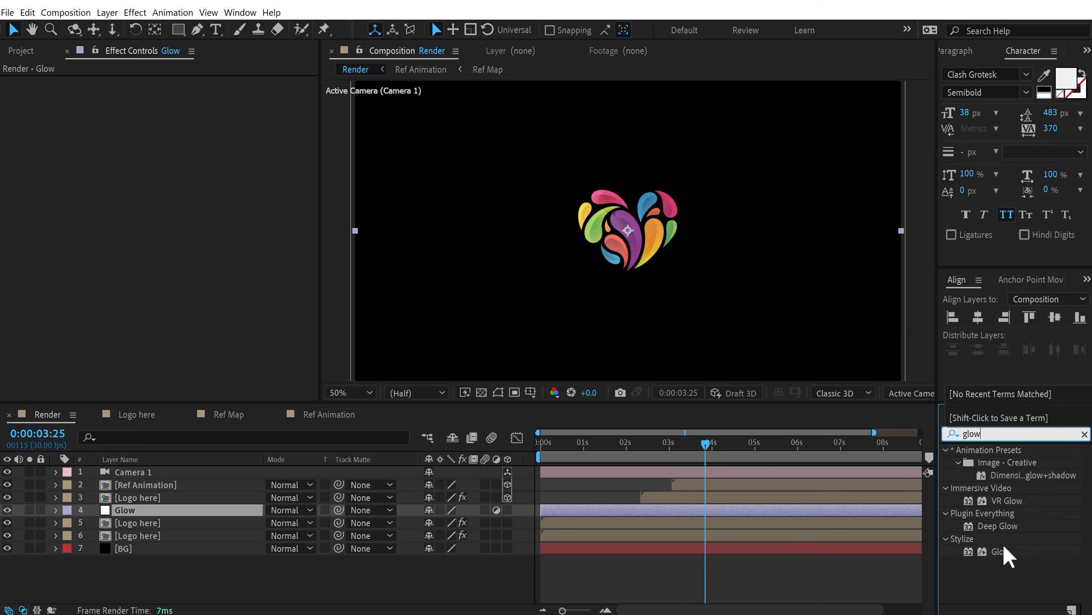
{"action": "double_click", "coordinate": [1002, 550]}
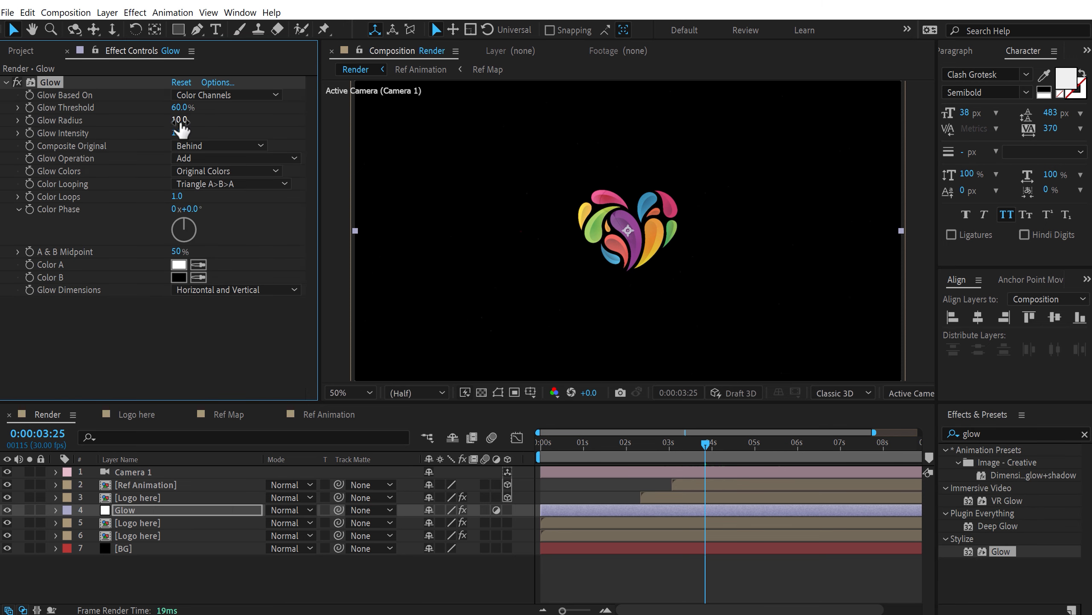
{"action": "left_click", "coordinate": [180, 120]}
{"action": "type", "text": "100"}
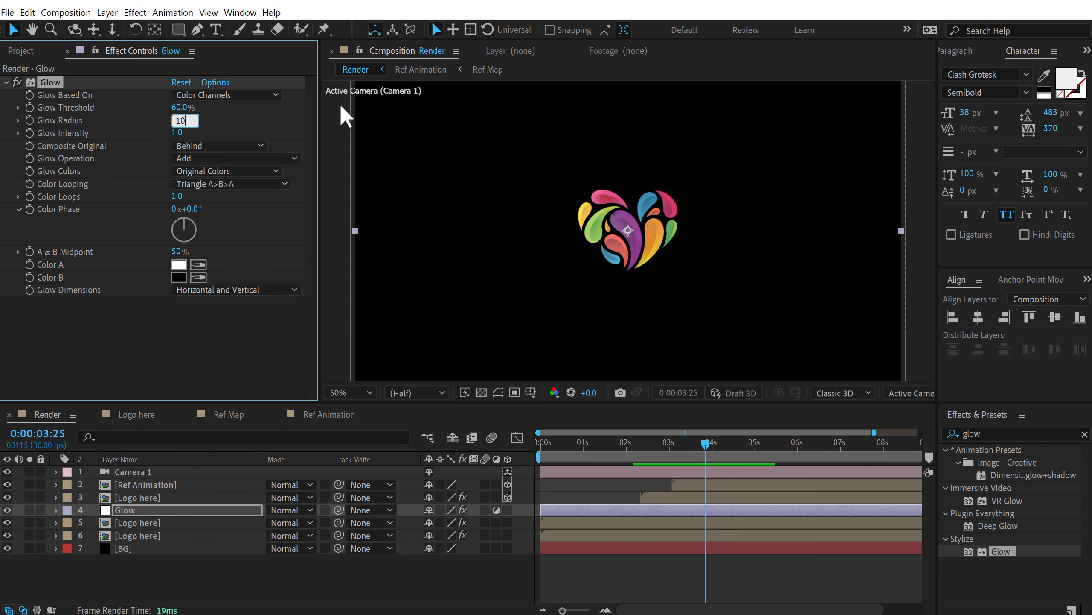
{"action": "key", "text": "Return"}
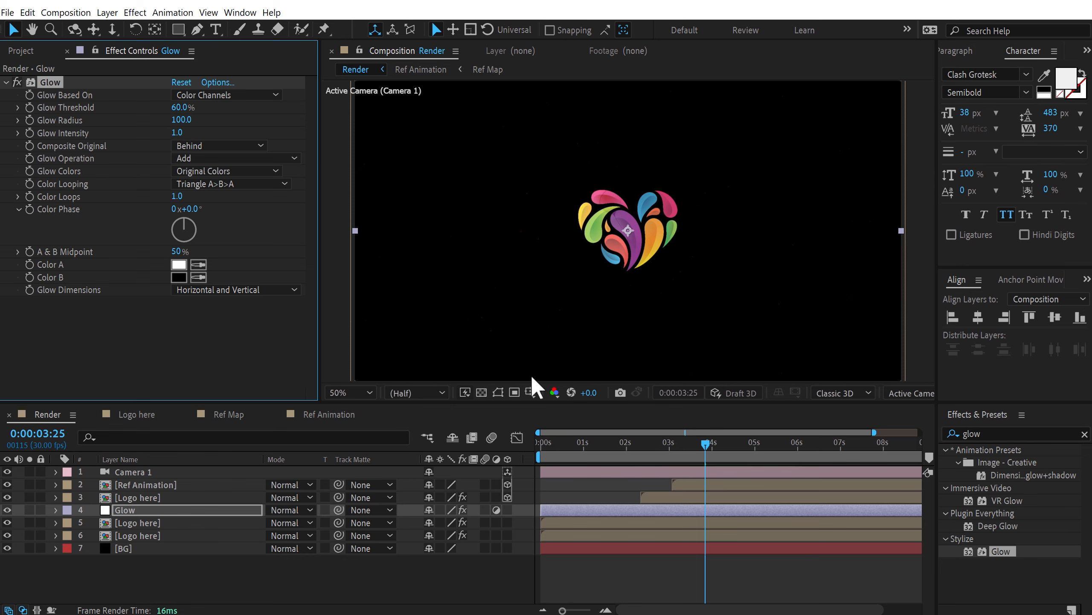
Set the Glow effect's intensity to 1.5, judging it on a frame with visible particles
{"action": "left_click_drag", "start_coordinate": [607, 450], "coordinate": [582, 449]}
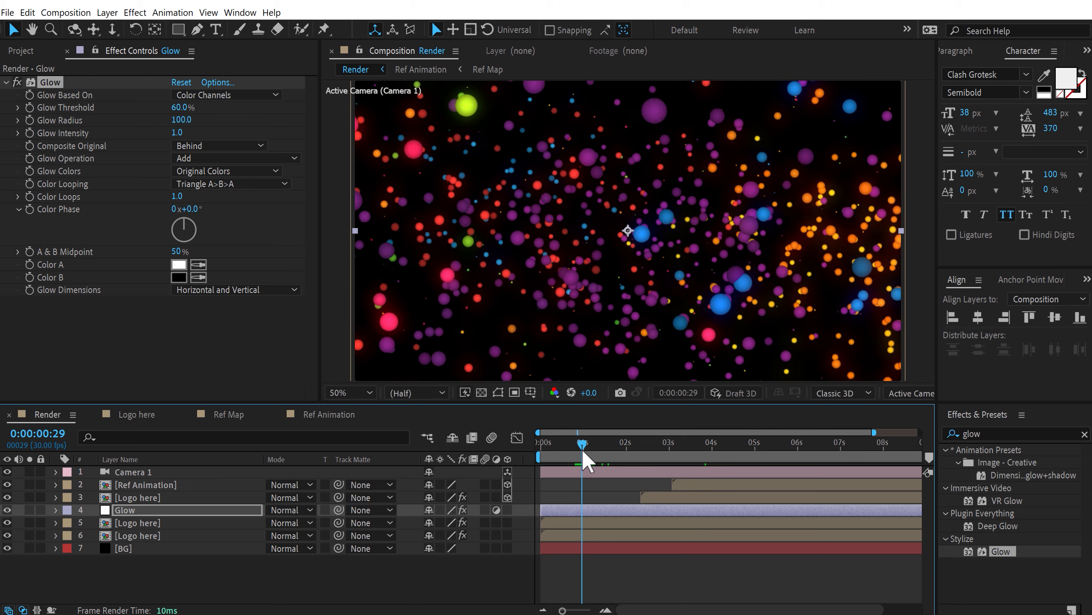
{"action": "left_click", "coordinate": [176, 132]}
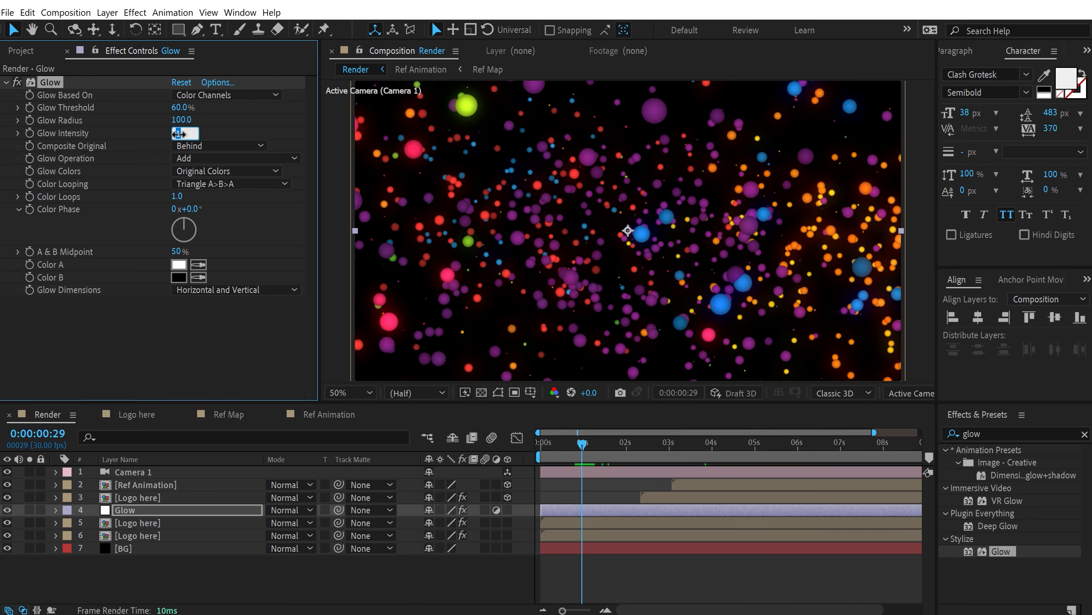
{"action": "type", "text": "1.5"}
{"action": "key", "text": "Return"}
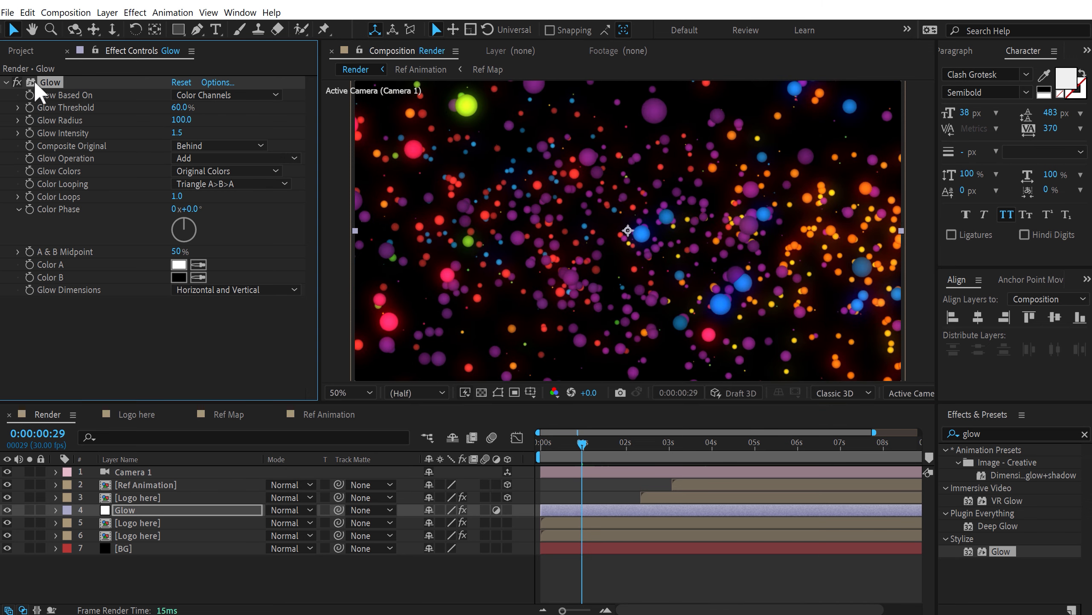
Duplicate the Glow effect and give the copy radius 300, intensity 1 and threshold 80%, checking it on the particle frames
{"action": "key", "text": "ctrl+d"}
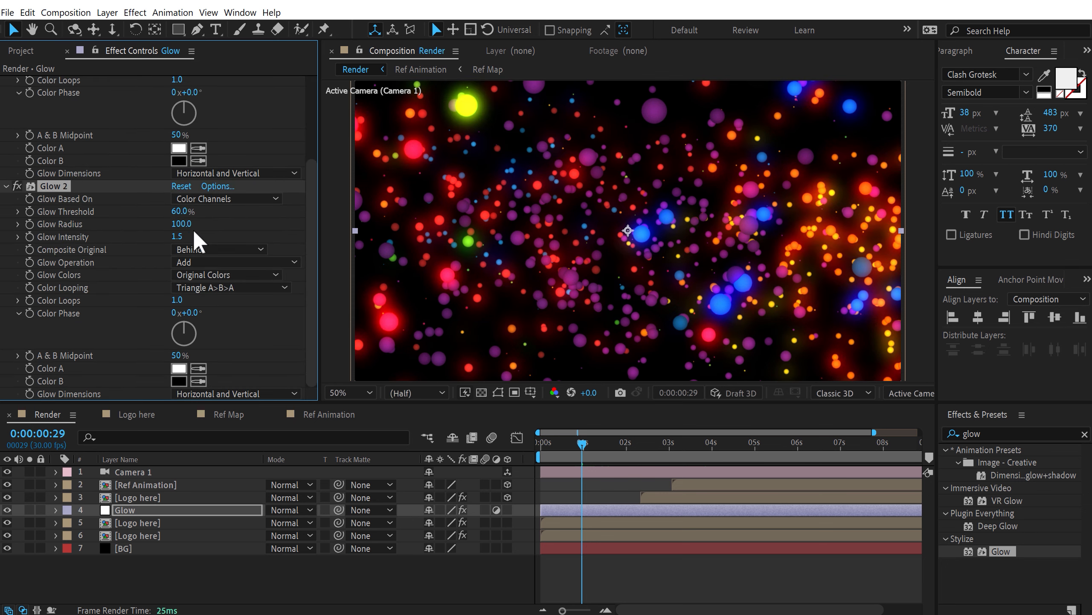
{"action": "left_click", "coordinate": [181, 224]}
{"action": "type", "text": "300"}
{"action": "key", "text": "Return"}
{"action": "left_click", "coordinate": [178, 237]}
{"action": "type", "text": "1"}
{"action": "left_click", "coordinate": [180, 211]}
{"action": "type", "text": "80"}
{"action": "key", "text": "Return"}
{"action": "mouse_move", "coordinate": [582, 445]}
{"action": "left_mouse_down"}
{"action": "mouse_move", "coordinate": [631, 446]}
{"action": "mouse_move", "coordinate": [590, 445]}
{"action": "left_mouse_up"}
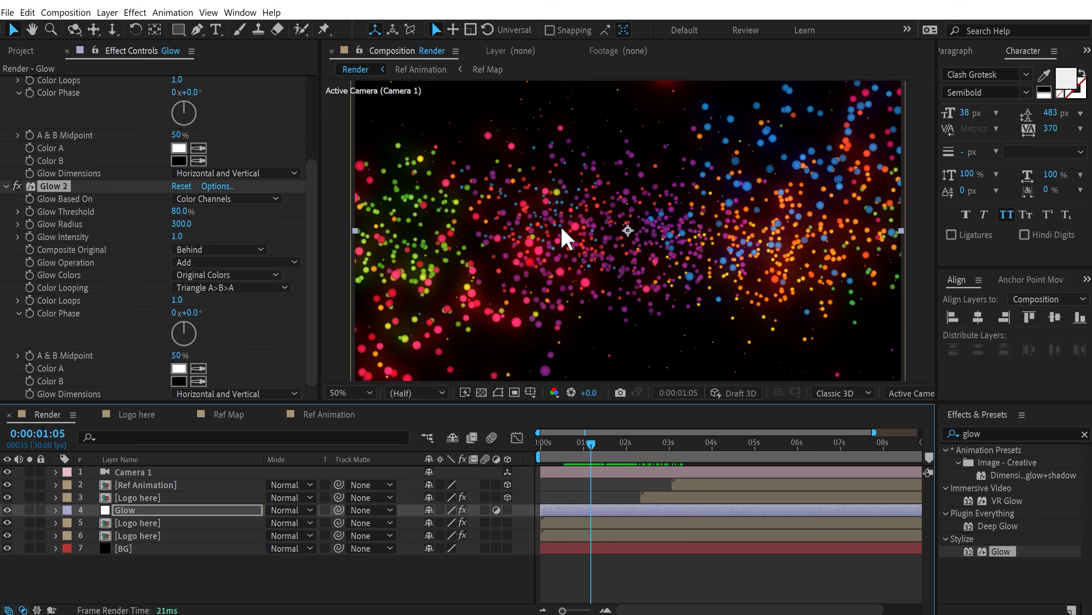
{"action": "left_click_drag", "start_coordinate": [592, 444], "coordinate": [587, 444]}
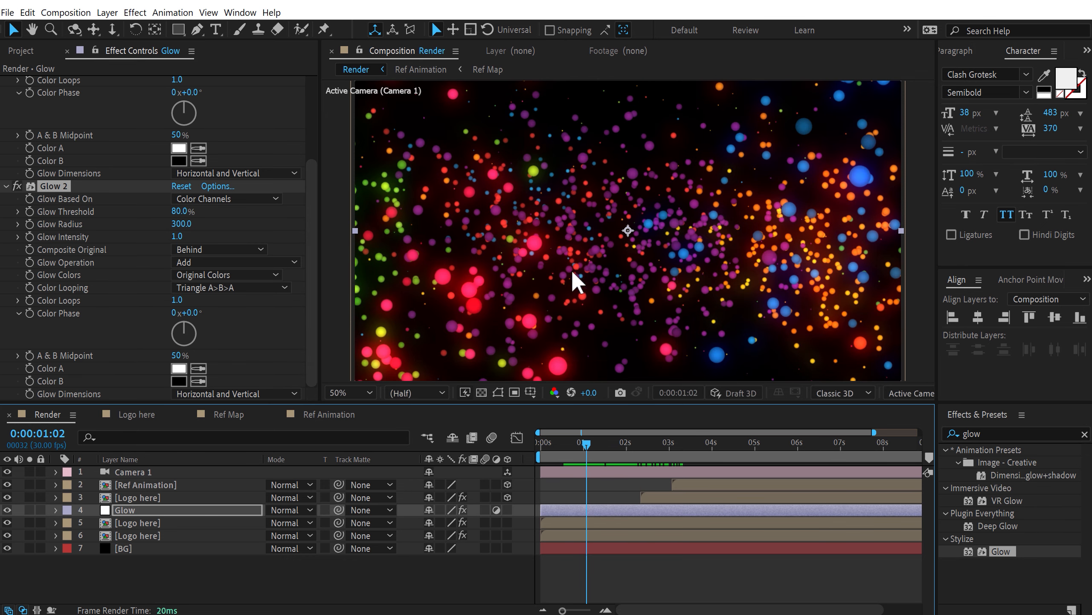
Add an adjustment layer named Blur above the Camera 1 layer
{"action": "left_click", "coordinate": [133, 471]}
{"action": "key", "text": "ctrl+alt+y"}
{"action": "key", "text": "Return"}
{"action": "type", "text": "Blur"}
{"action": "key", "text": "Return"}
Apply CC Force Motion Blur to the Blur layer with 10 motion blur samples
{"action": "left_click", "coordinate": [1007, 434]}
{"action": "type", "text": "forc"}
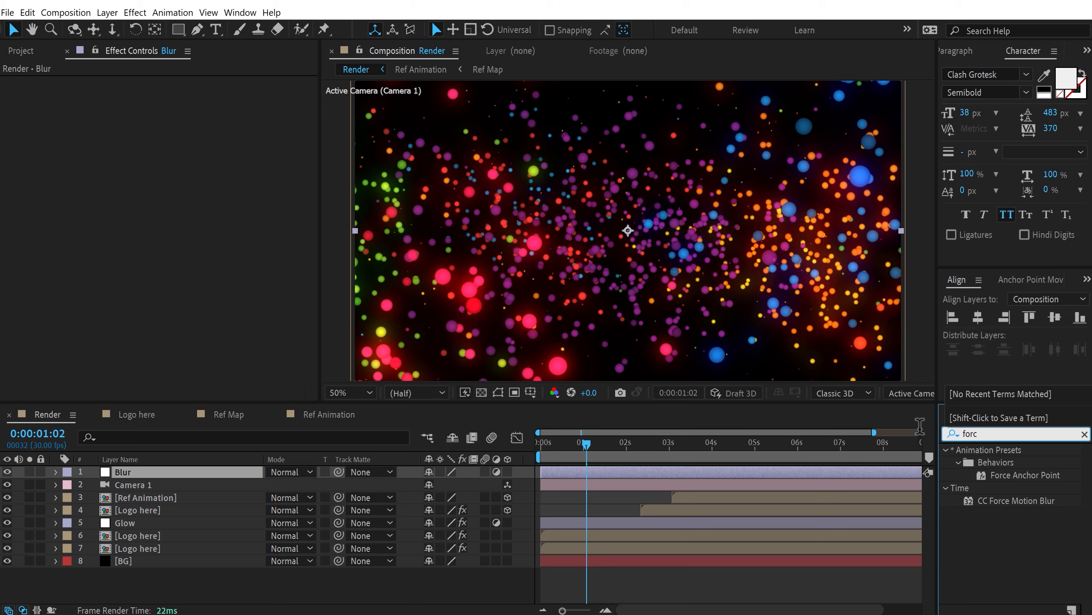
{"action": "double_click", "coordinate": [996, 499]}
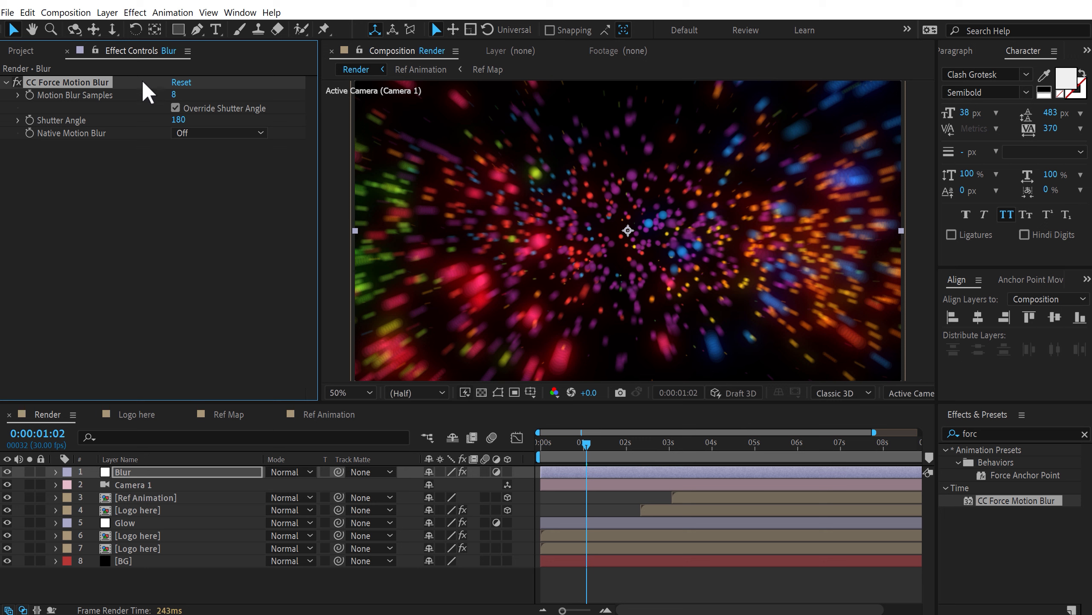
{"action": "left_click", "coordinate": [174, 95]}
{"action": "type", "text": "10"}
{"action": "key", "text": "Return"}
Apply Curves to the [Ref Animation] layer and pull the RGB curve's midpoint down to darken the midtones
{"action": "key", "text": "slash"}
{"action": "scroll", "coordinate": [592, 245], "scroll_direction": "down", "scroll_amount": 1}
{"action": "left_click_drag", "start_coordinate": [582, 439], "coordinate": [757, 447]}
{"action": "left_click", "coordinate": [146, 498]}
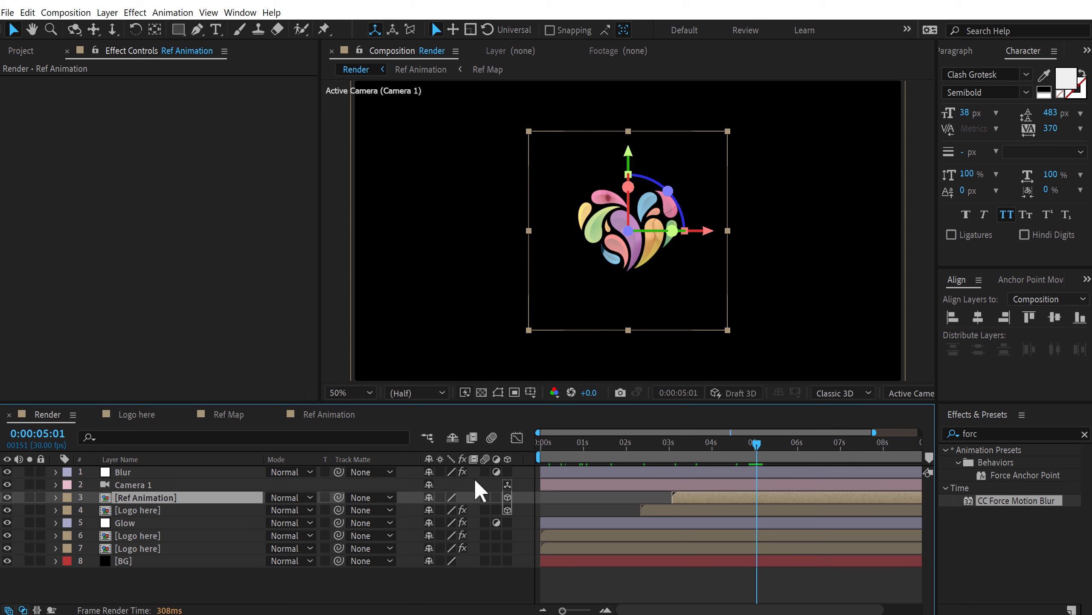
{"action": "left_click_drag", "start_coordinate": [999, 432], "coordinate": [922, 436]}
{"action": "type", "text": "curv"}
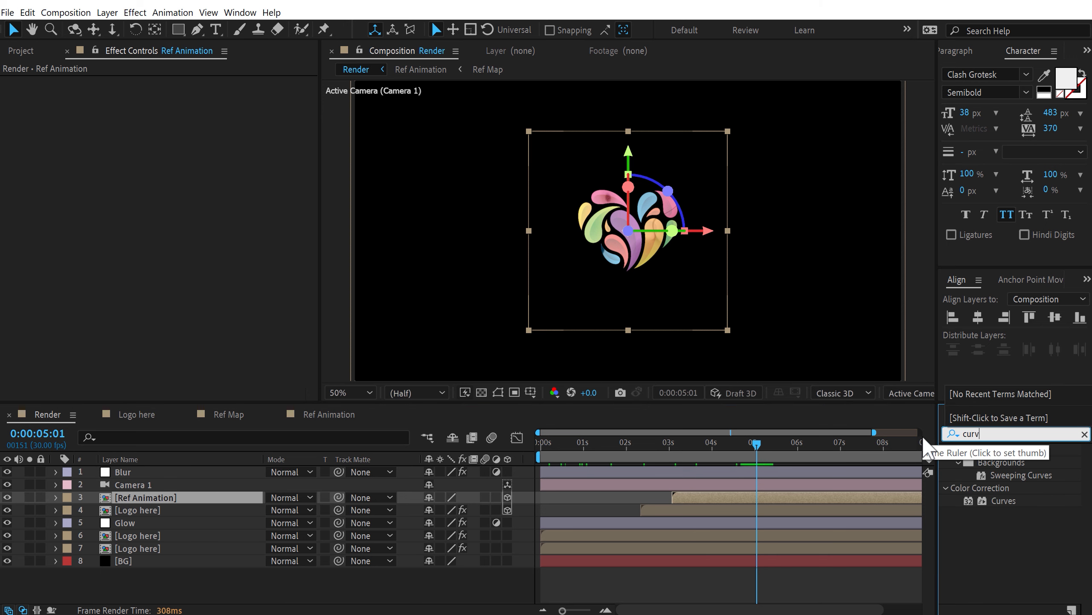
{"action": "double_click", "coordinate": [1003, 501]}
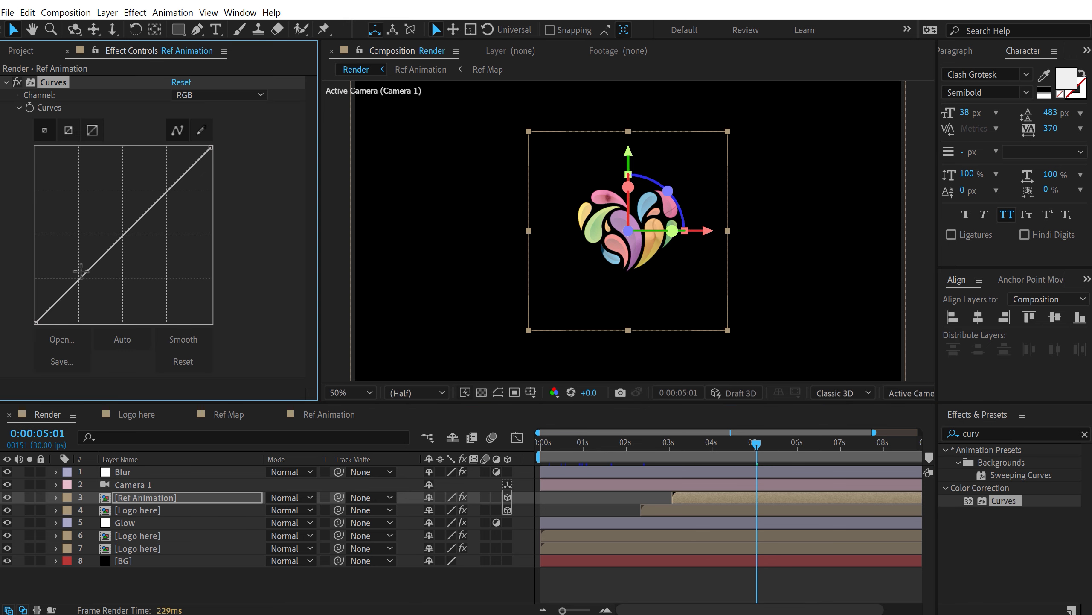
{"action": "left_click_drag", "start_coordinate": [81, 277], "coordinate": [123, 297]}
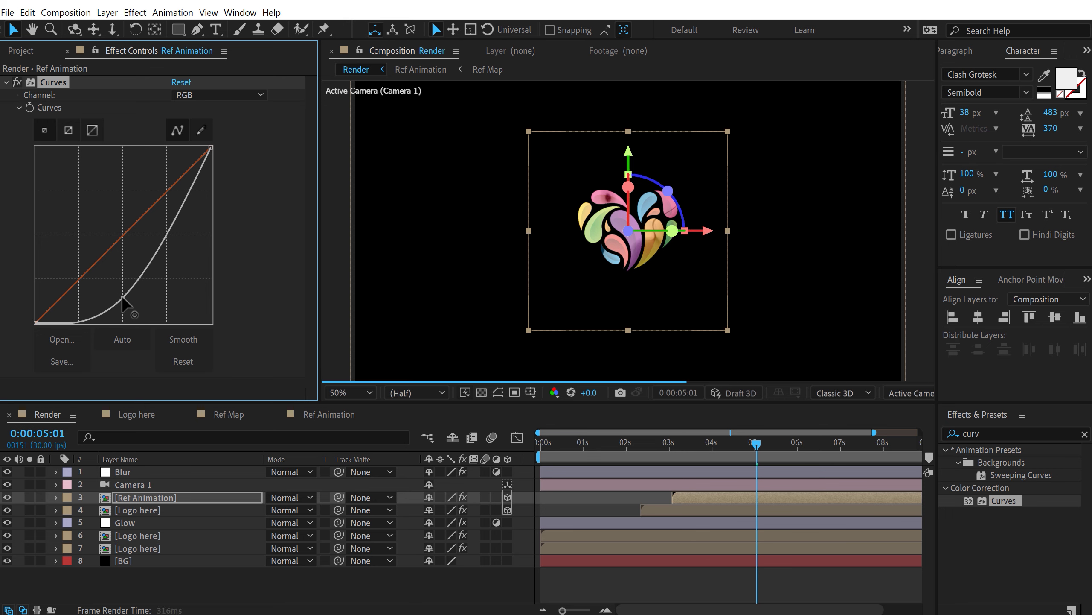
{"action": "left_click_drag", "start_coordinate": [642, 446], "coordinate": [804, 446]}
Add a text layer reading "little hearts.co" below the heart logo
{"action": "left_click", "coordinate": [178, 585]}
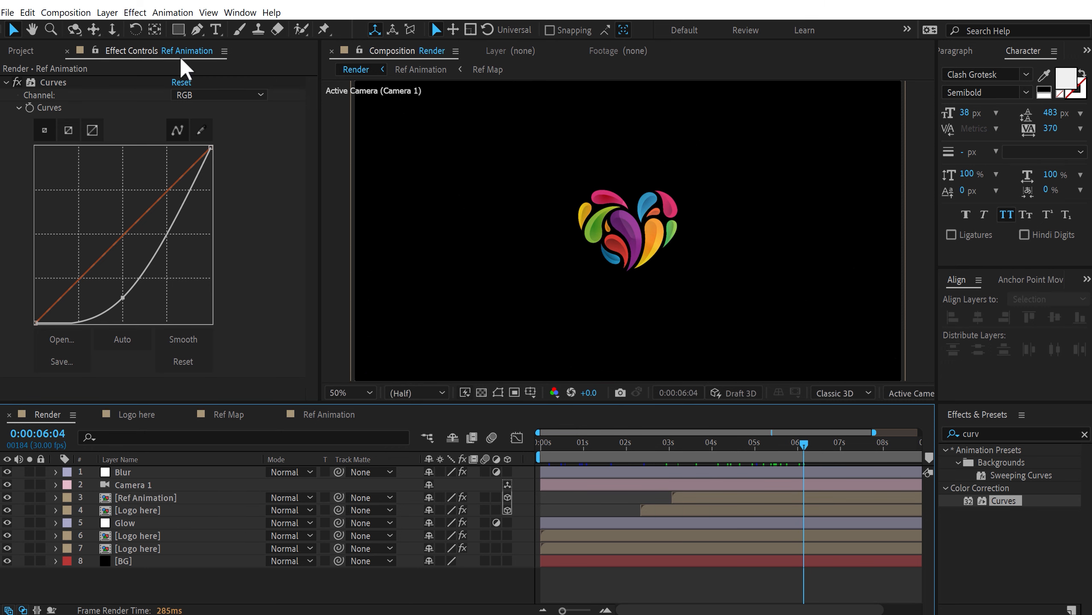
{"action": "left_click", "coordinate": [215, 29]}
{"action": "left_click", "coordinate": [512, 330]}
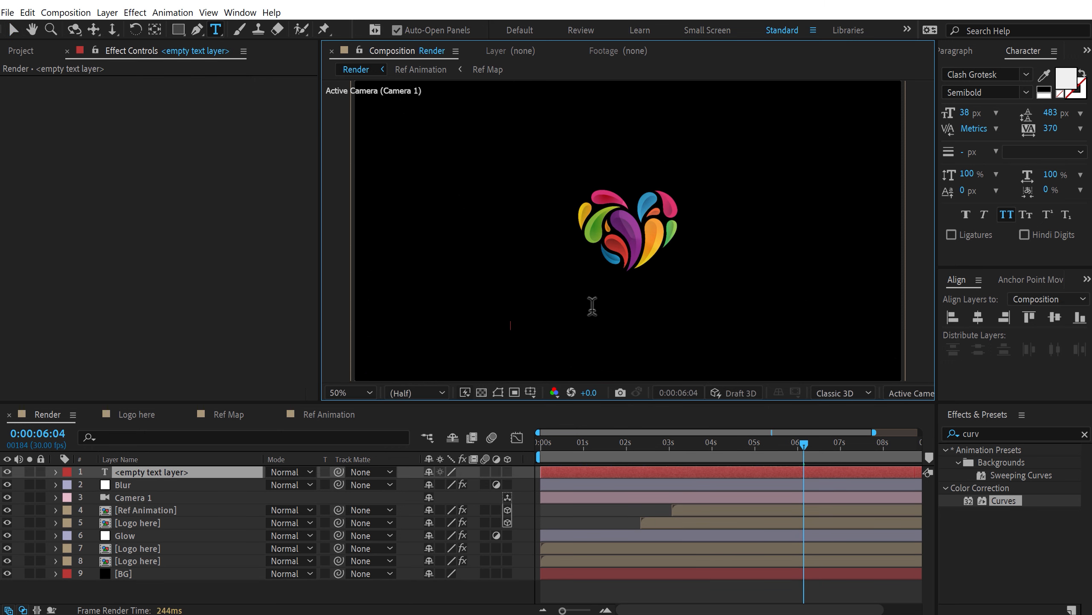
{"action": "type", "text": "little hearts"}
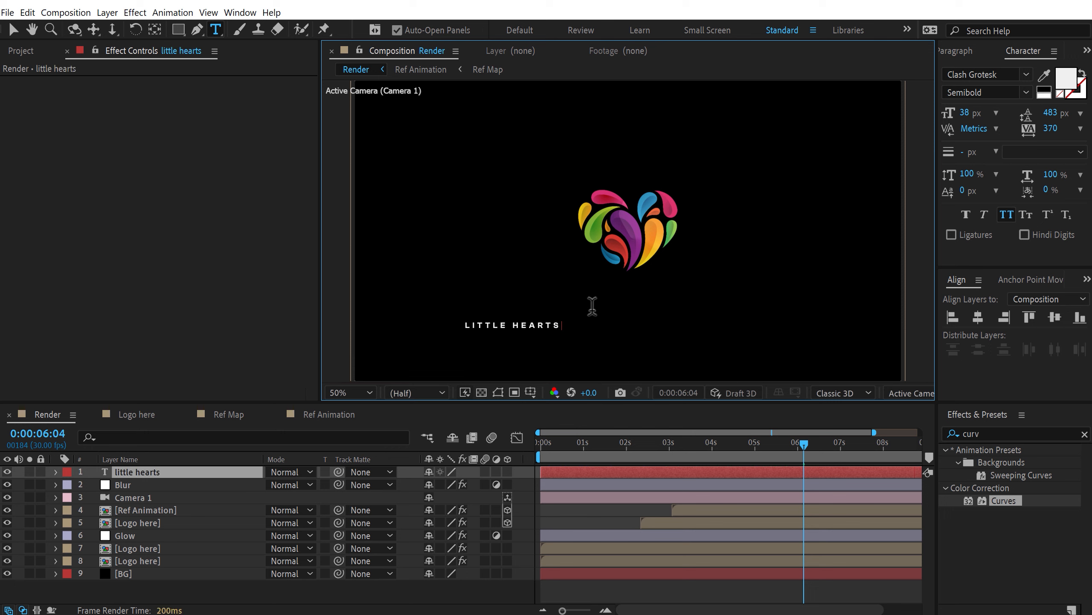
{"action": "type", "text": ".co"}
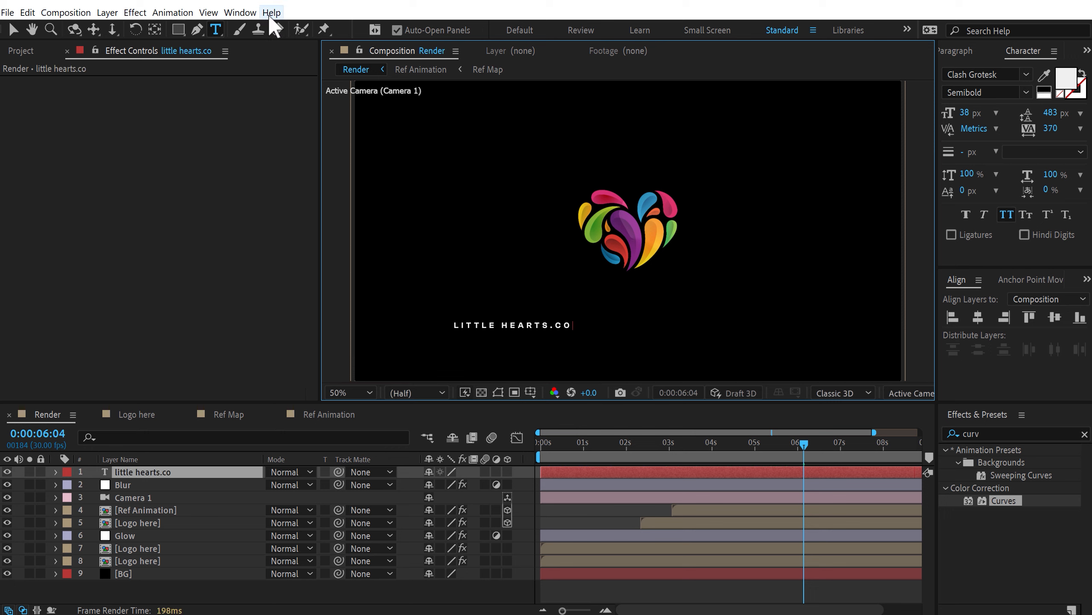
Center the text horizontally in the composition and move it slightly up toward the logo
{"action": "left_click", "coordinate": [13, 30]}
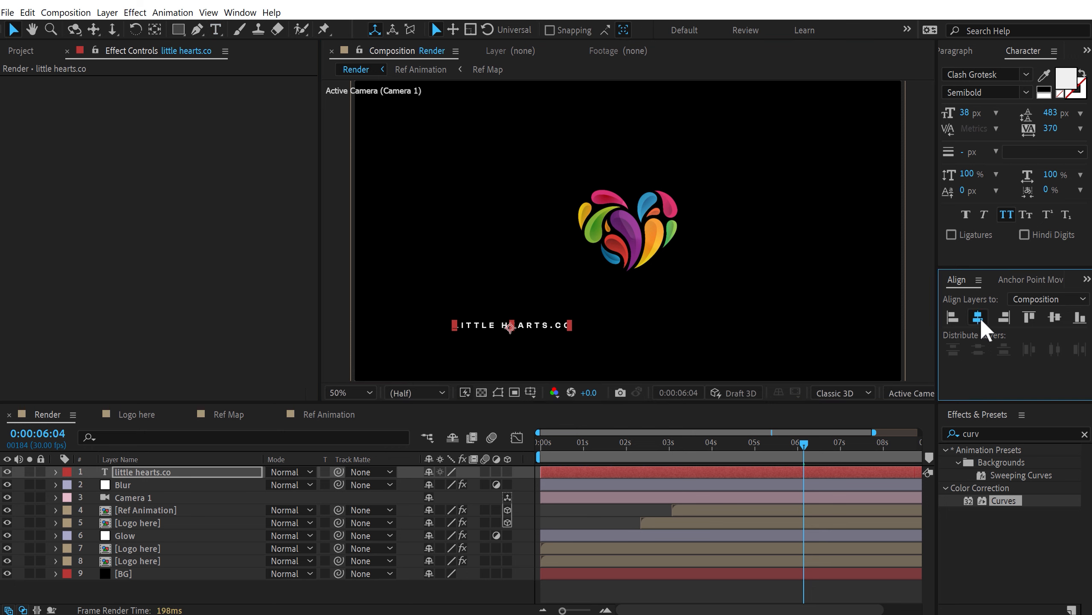
{"action": "left_click", "coordinate": [978, 317]}
{"action": "left_click_drag", "start_coordinate": [627, 324], "coordinate": [626, 315]}
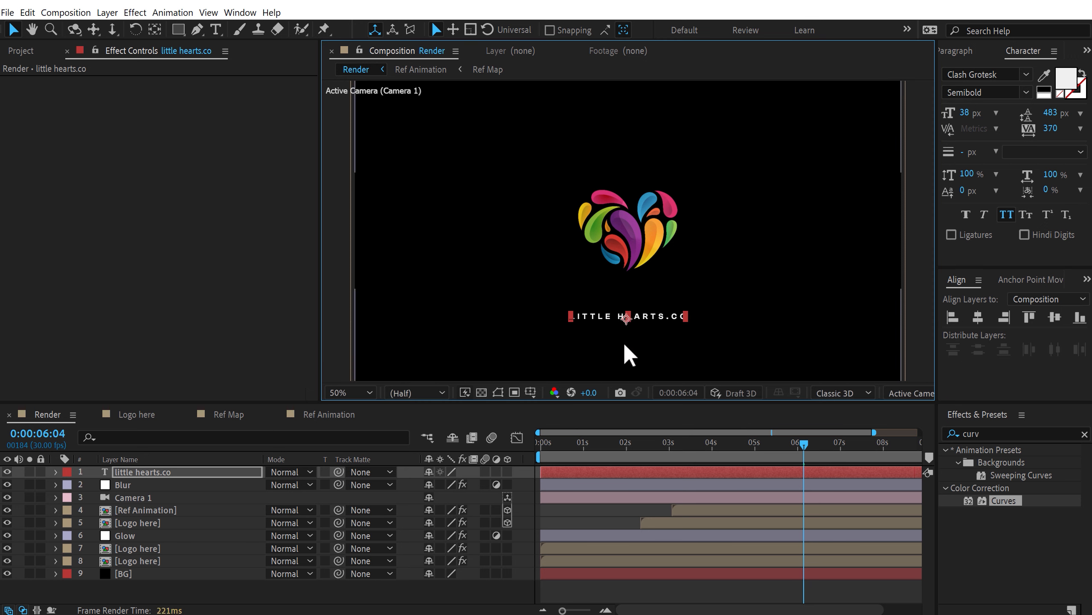
Add Position and Opacity keyframes to the text layer at 0:00:05:00 and show all its keyframed properties
{"action": "left_click", "coordinate": [757, 455]}
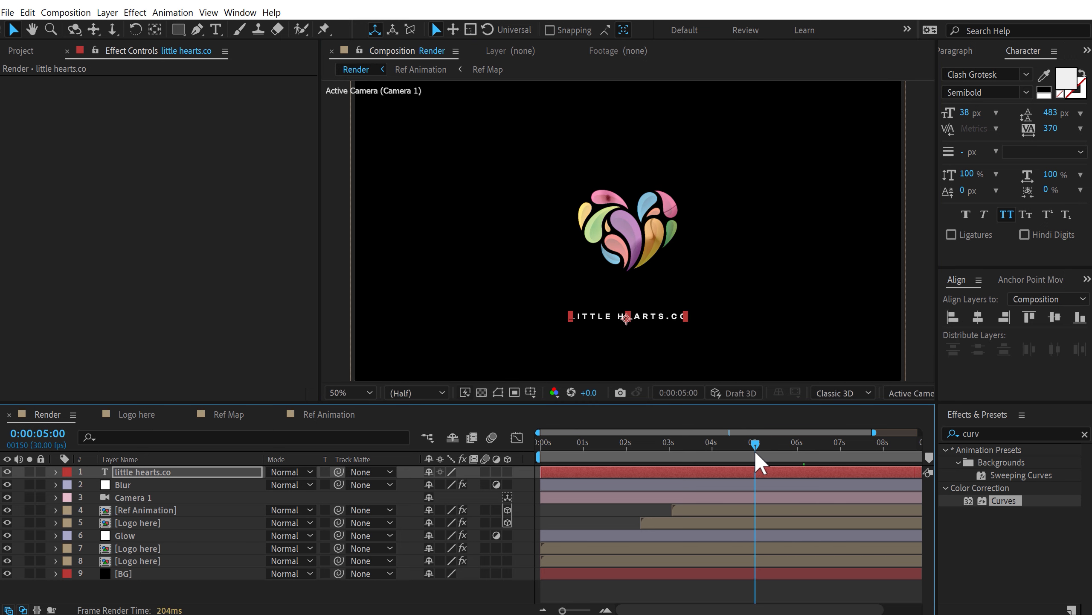
{"action": "left_click", "coordinate": [119, 474]}
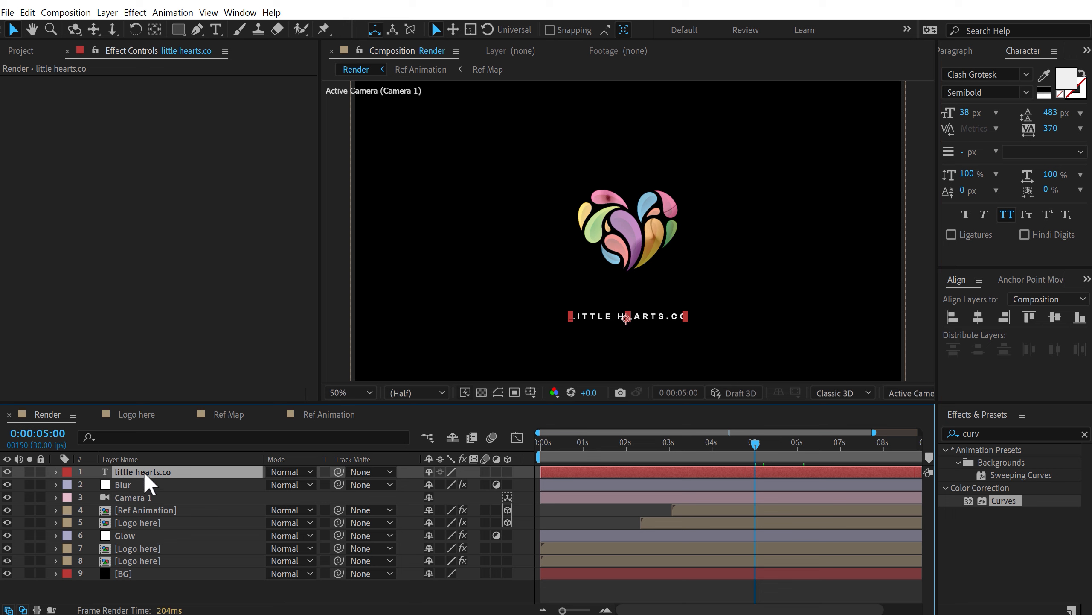
{"action": "key", "text": "p"}
{"action": "left_click", "coordinate": [94, 485]}
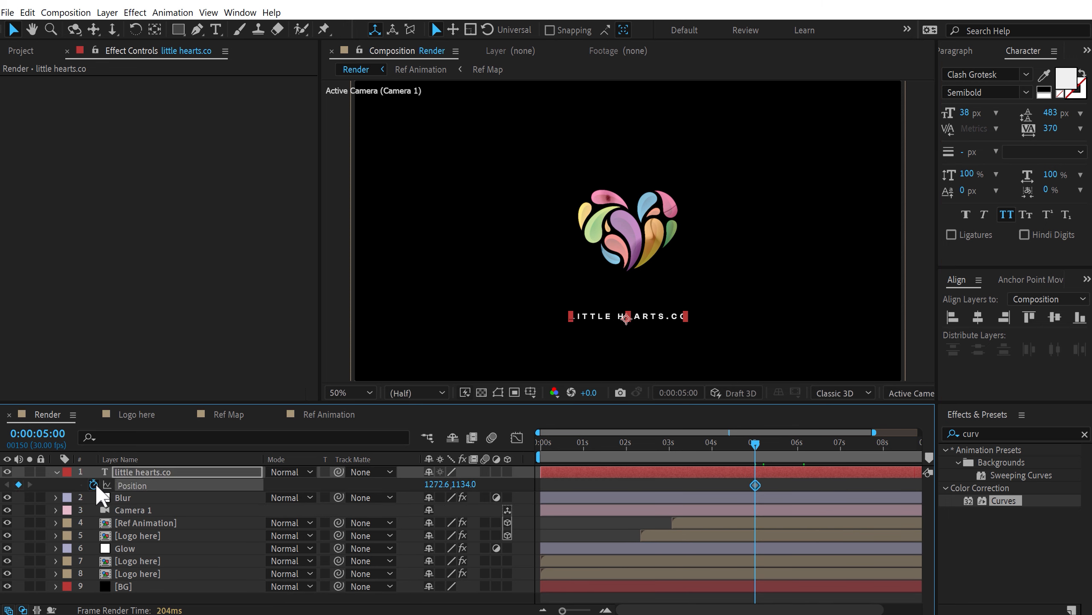
{"action": "key", "text": "t"}
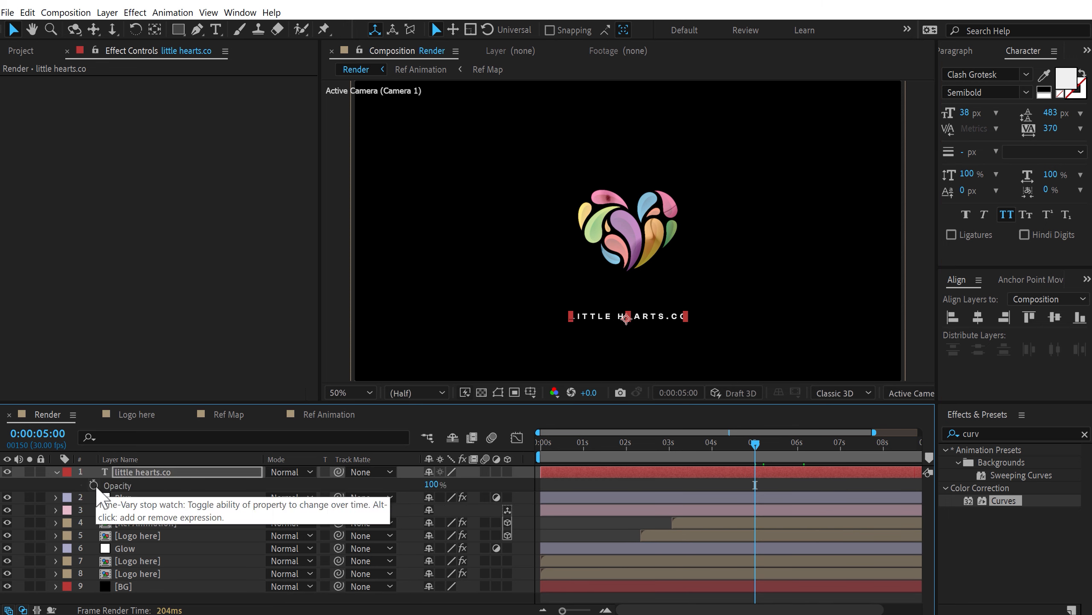
{"action": "left_click", "coordinate": [93, 485]}
{"action": "key", "text": "u"}
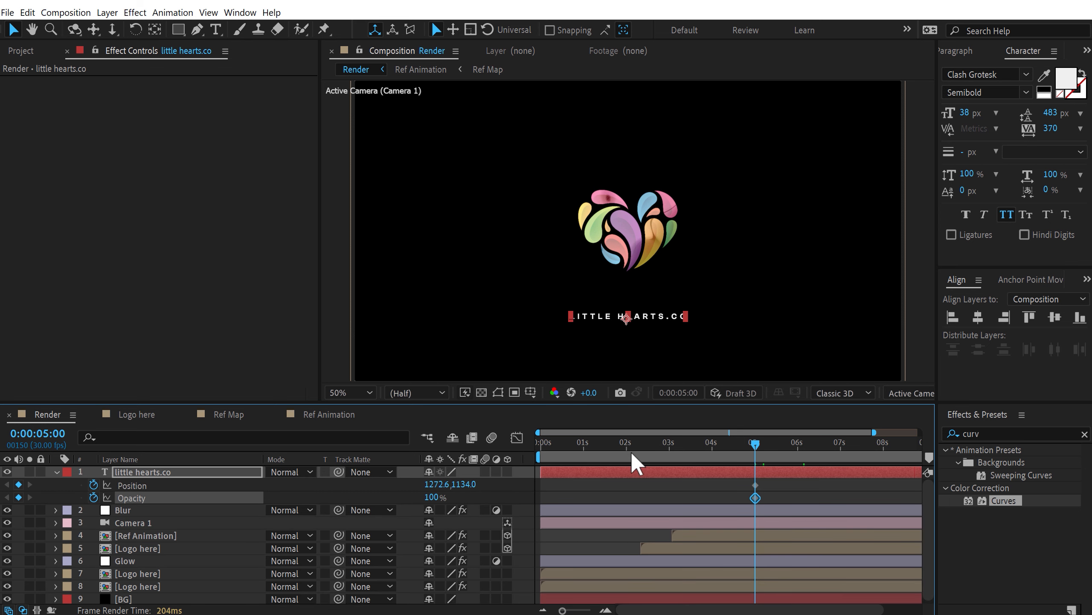
At 0:00:04:00, set the text's vertical position to 1177 and its opacity to 0%
{"action": "left_click_drag", "start_coordinate": [754, 444], "coordinate": [711, 448]}
{"action": "left_click_drag", "start_coordinate": [468, 484], "coordinate": [502, 483]}
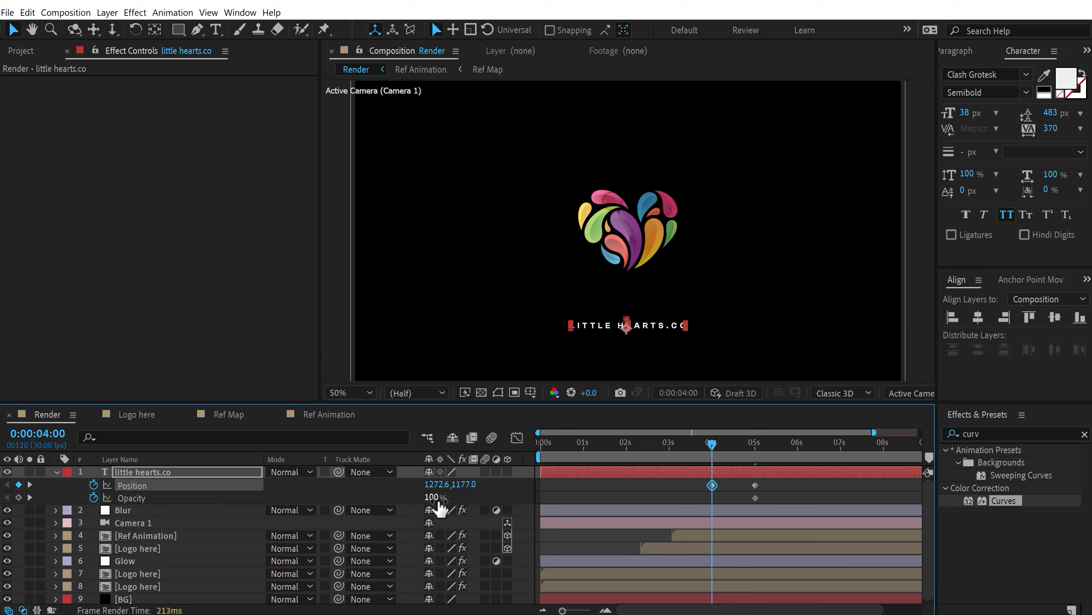
{"action": "left_click_drag", "start_coordinate": [432, 497], "coordinate": [353, 520]}
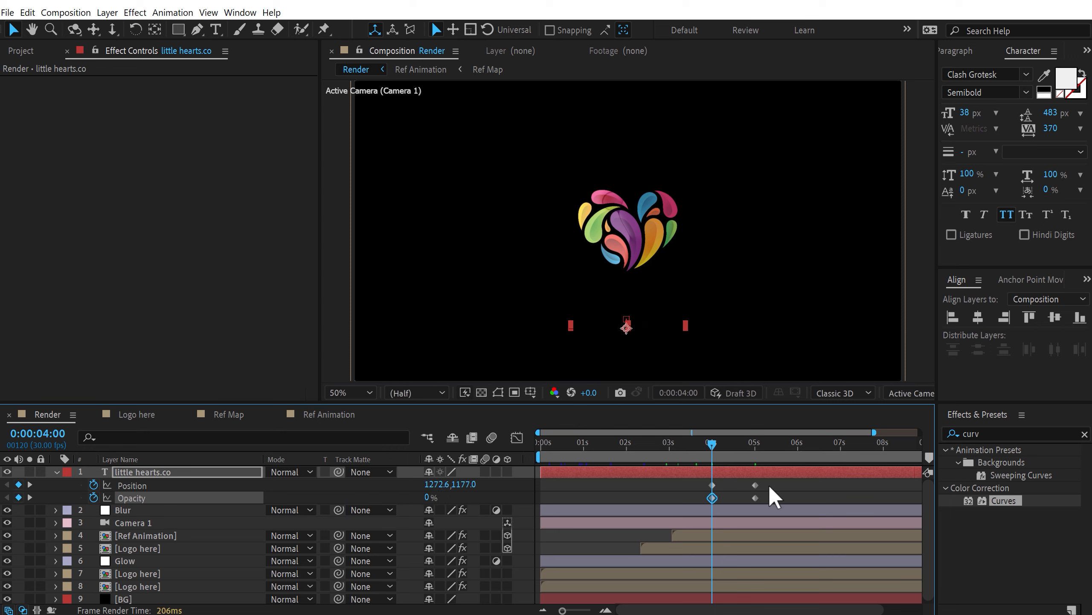
Easy-ease the text's Position and Opacity keyframes, shape their speed graph to peak early and slow gradually, and preview the animation
{"action": "left_click_drag", "start_coordinate": [768, 484], "coordinate": [663, 498]}
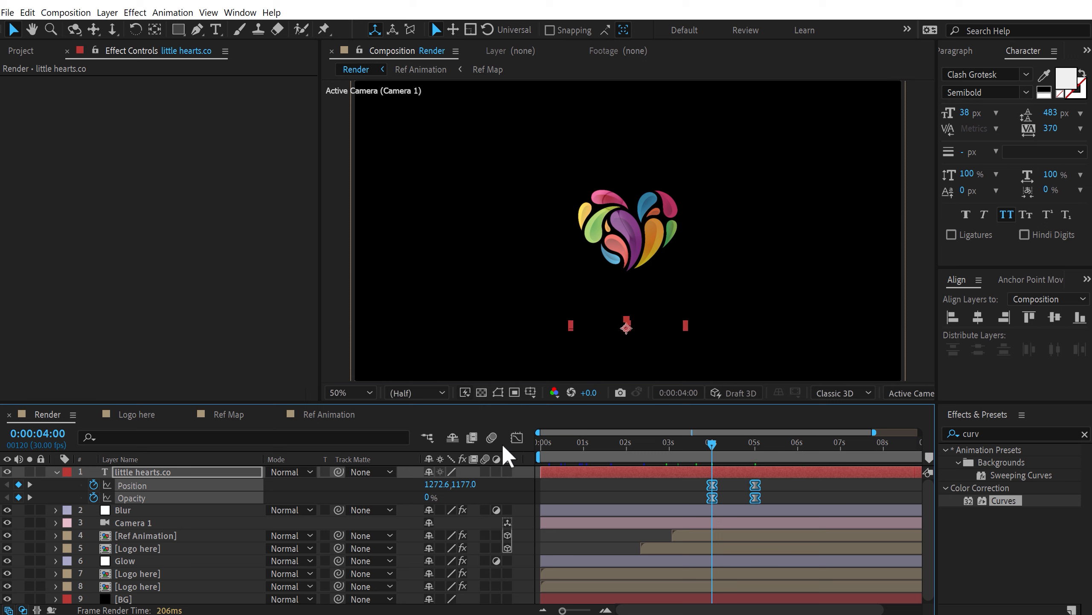
{"action": "left_click", "coordinate": [516, 438]}
{"action": "key", "text": "equal"}
{"action": "key", "text": "equal"}
{"action": "left_click_drag", "start_coordinate": [831, 549], "coordinate": [669, 570]}
{"action": "key", "text": "space"}
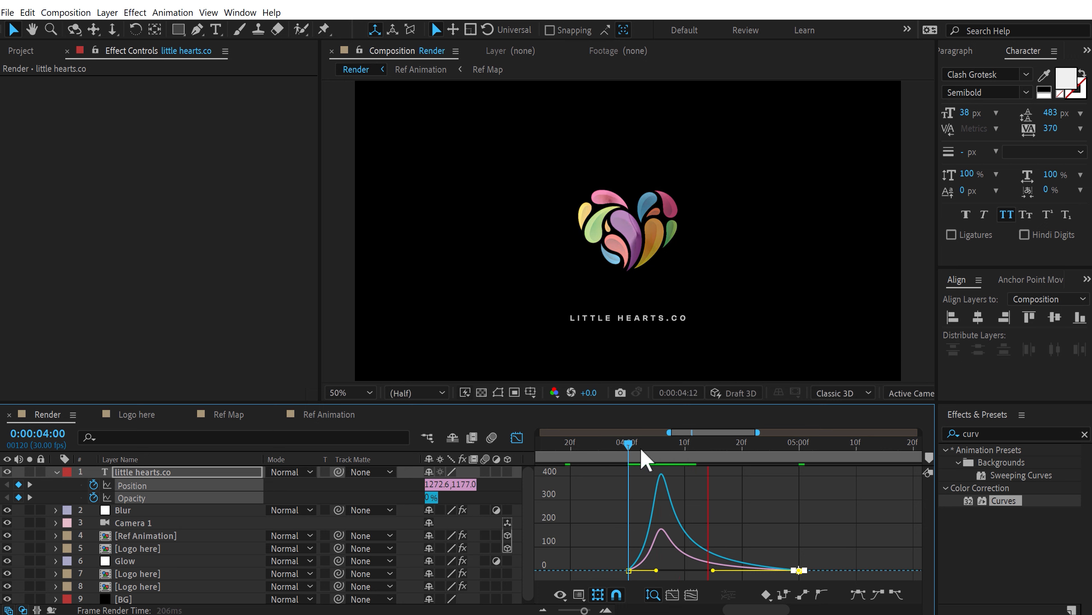
{"action": "left_click_drag", "start_coordinate": [628, 444], "coordinate": [764, 452]}
{"action": "left_click", "coordinate": [517, 437]}
{"action": "left_click", "coordinate": [579, 480]}
{"action": "key", "text": "minus"}
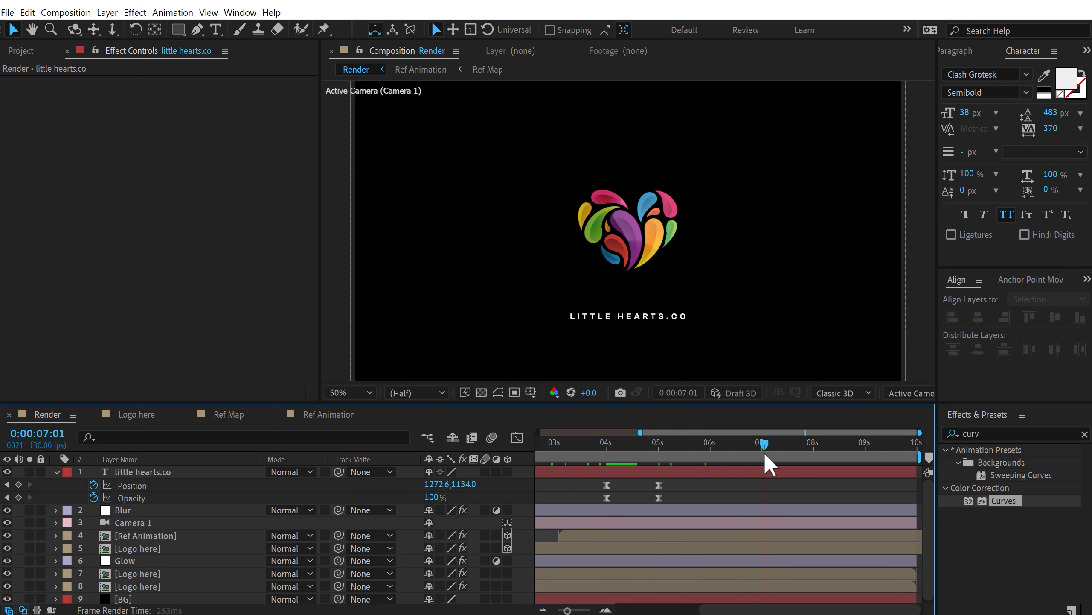
End the work area at 0:00:07:01 and preview the full logo reveal animation
{"action": "key", "text": "n"}
{"action": "key", "text": "space"}
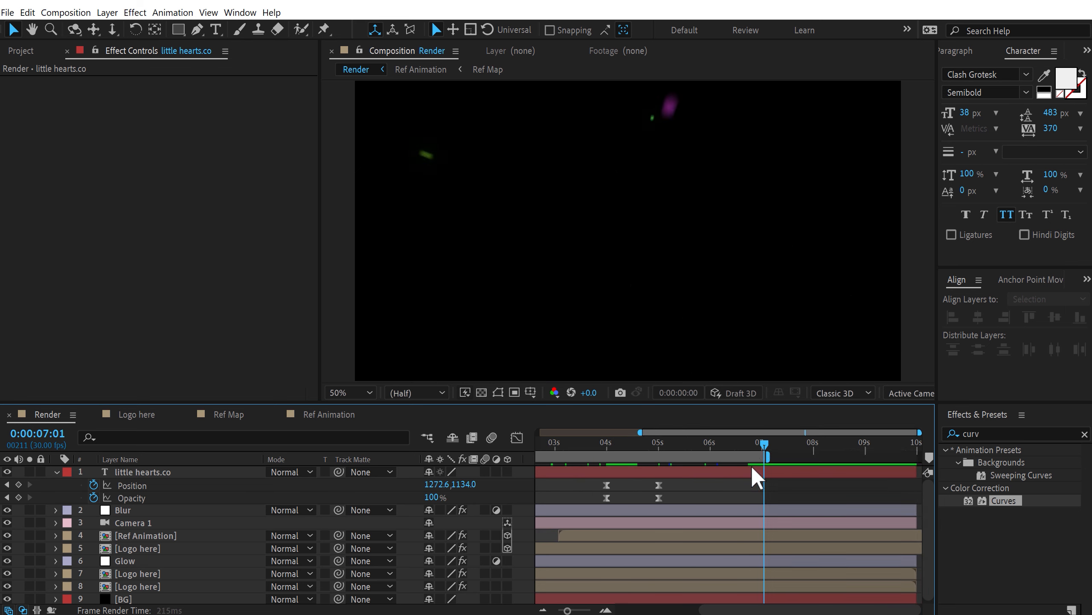
{"action": "key", "text": "minus"}
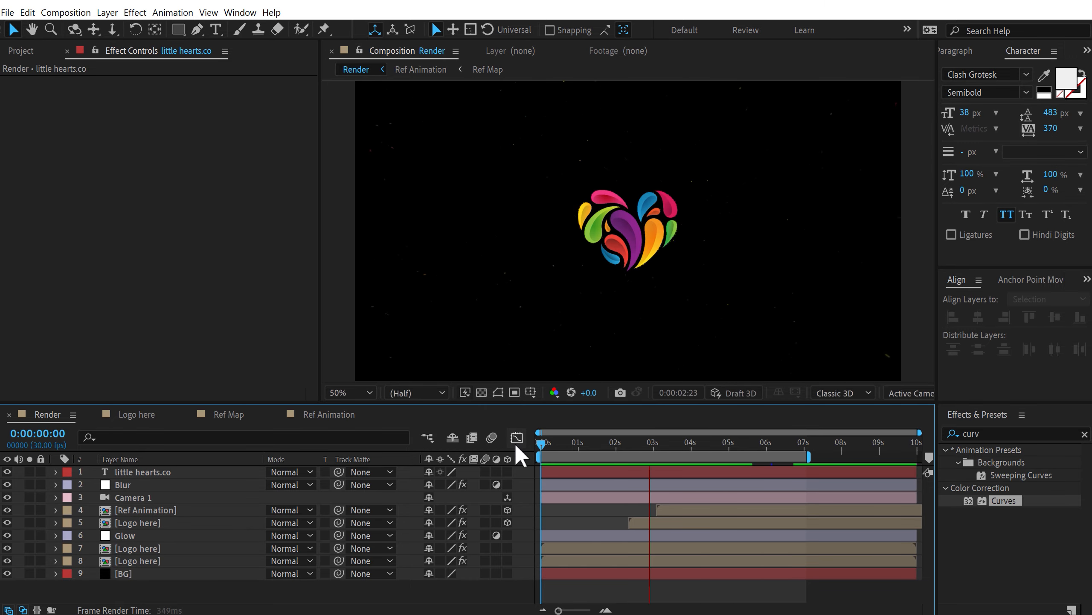
Shift the Logo here layer directly below Ref Animation slightly earlier in time, with the current time at 0:00:01:13
{"action": "left_click_drag", "start_coordinate": [560, 450], "coordinate": [594, 463]}
{"action": "left_click", "coordinate": [636, 522]}
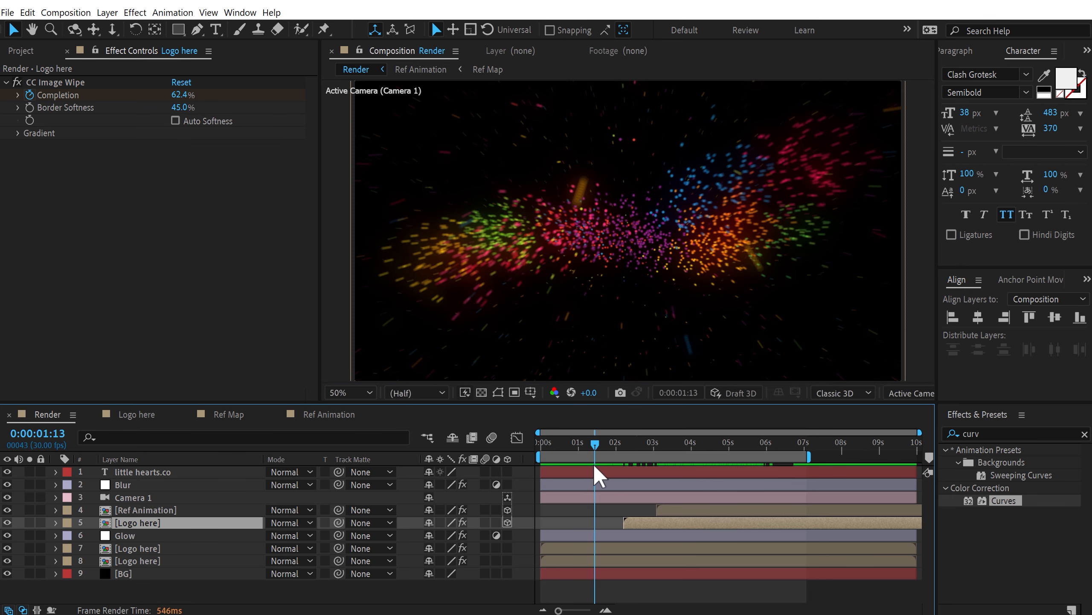
Add a new adjustment layer named Noise and place it at the top of the Render composition's layer stack
{"action": "right_click", "coordinate": [189, 592]}
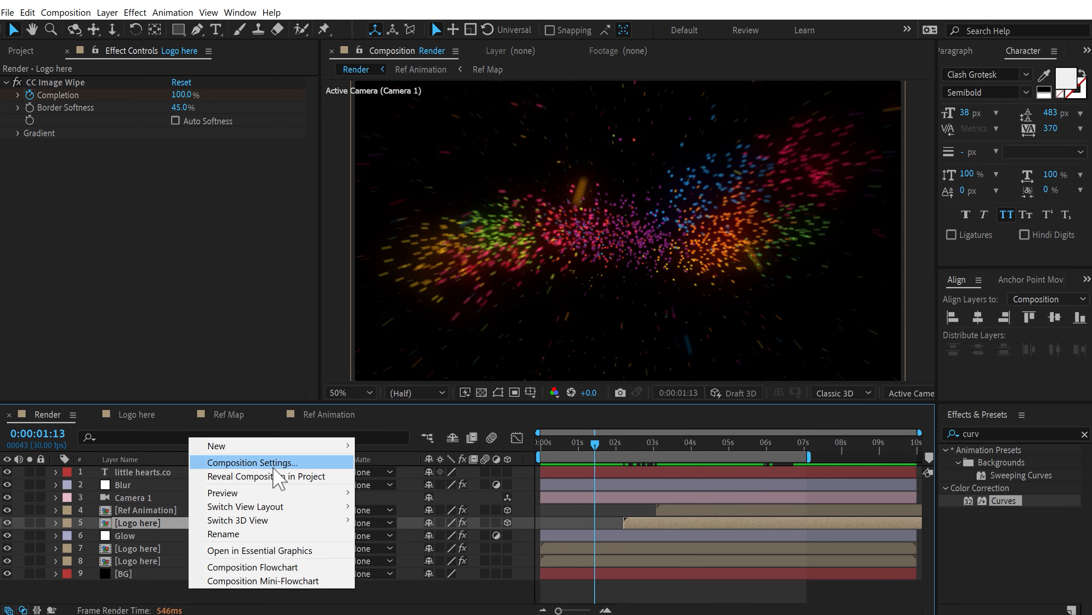
{"action": "mouse_move", "coordinate": [281, 446]}
{"action": "left_click", "coordinate": [417, 544]}
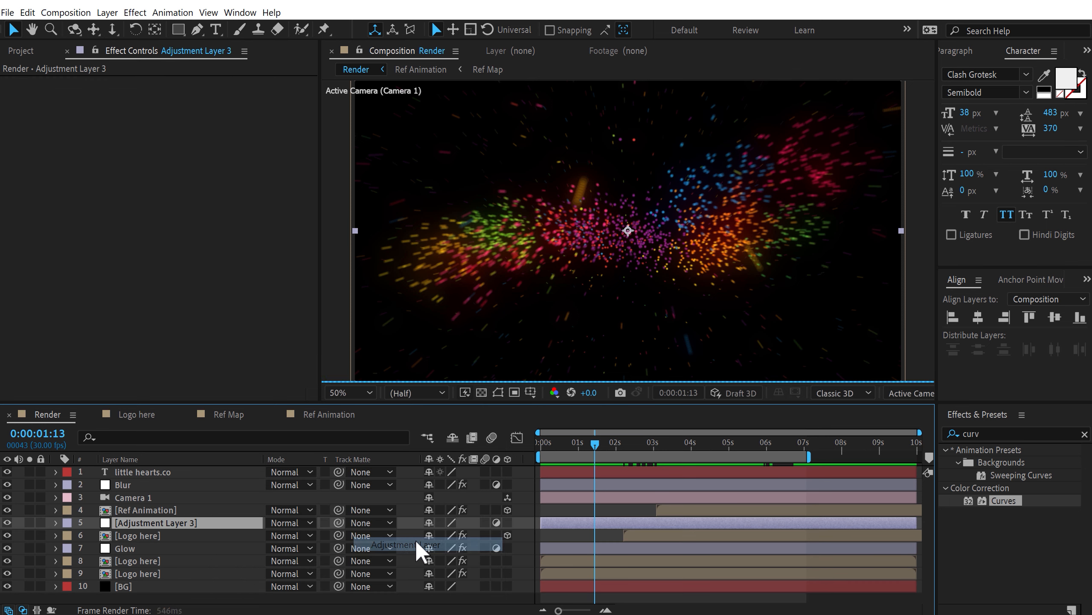
{"action": "key", "text": "Return"}
{"action": "type", "text": "Noise"}
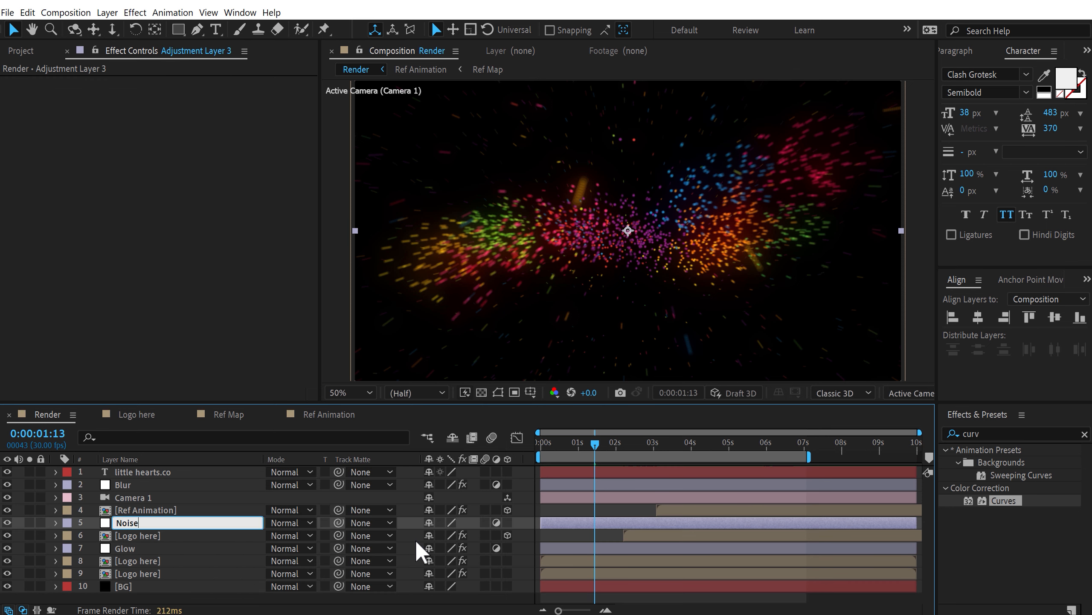
{"action": "key", "text": "Return"}
{"action": "left_click_drag", "start_coordinate": [130, 519], "coordinate": [137, 468]}
Show the project's color depth, cycle through the available depths and return to 16 bpc
{"action": "key", "text": "ctrl+0"}
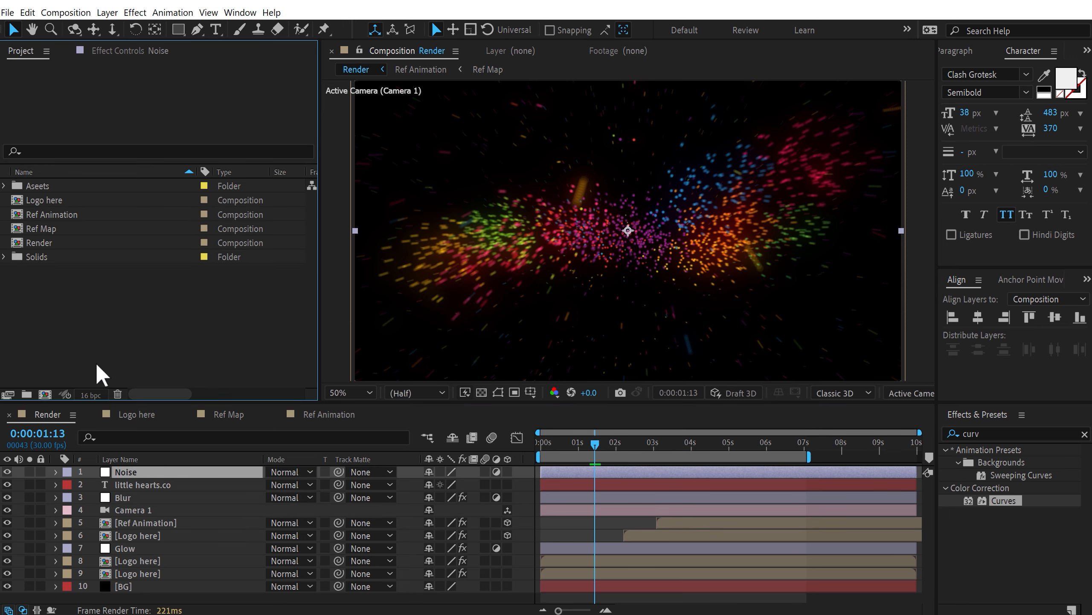
{"action": "left_click", "coordinate": [92, 397], "text": "alt"}
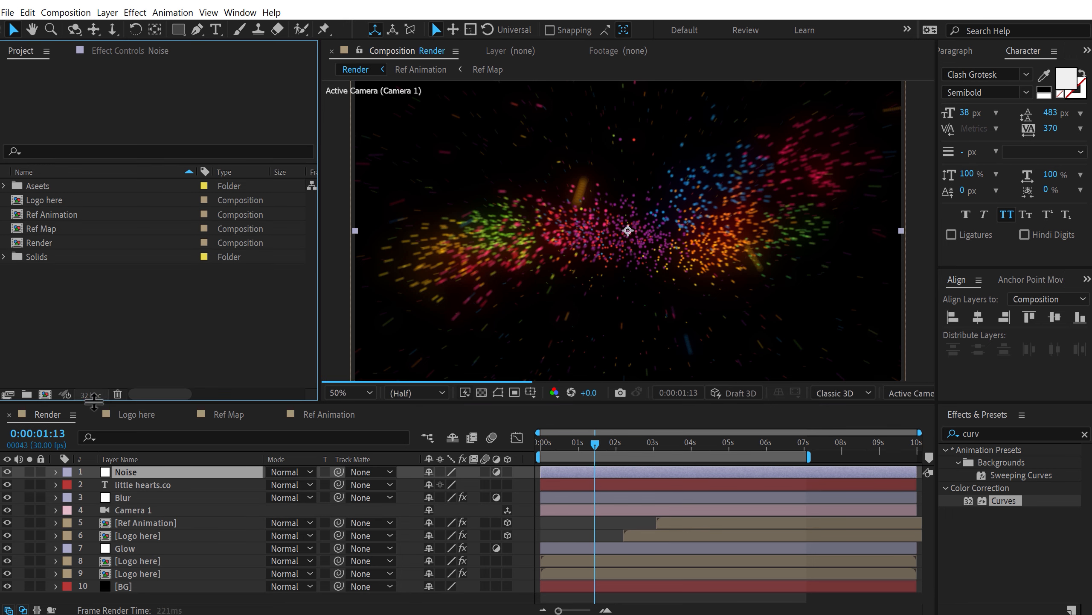
{"action": "left_click", "coordinate": [91, 395], "text": "alt"}
Apply the Noise effect to the Noise adjustment layer, with Use Color Noise and Clip Result Values turned off
{"action": "left_click", "coordinate": [987, 433]}
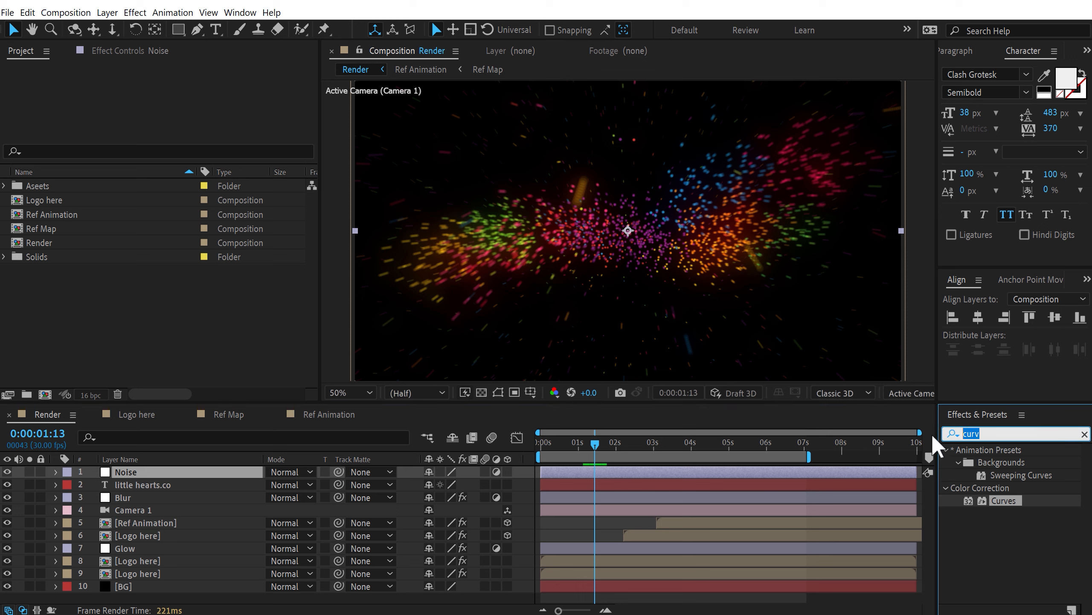
{"action": "type", "text": "noise"}
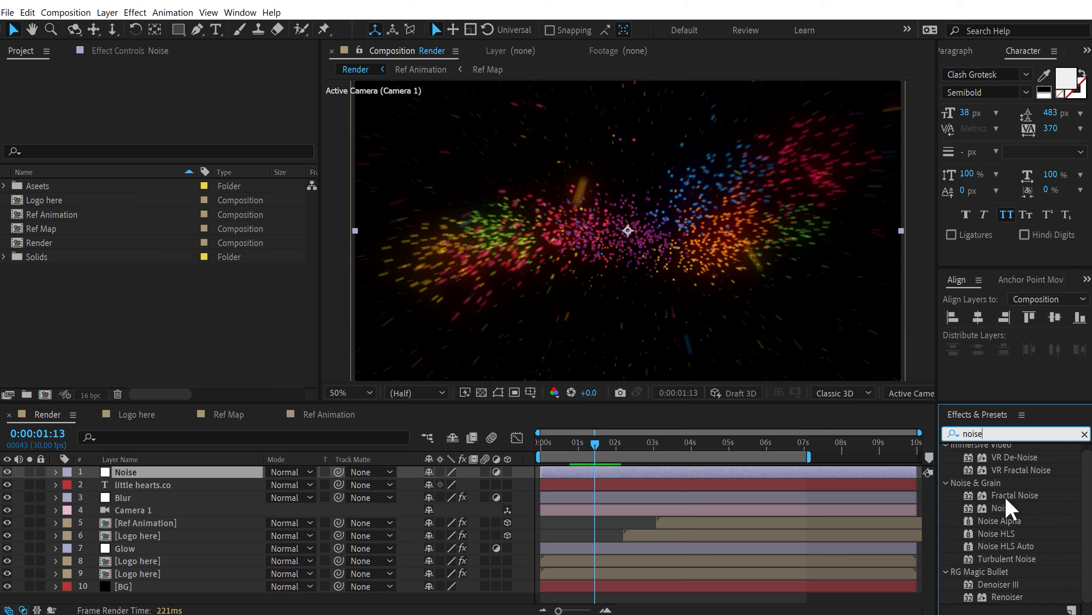
{"action": "double_click", "coordinate": [1002, 508]}
{"action": "left_click", "coordinate": [175, 108]}
{"action": "left_click", "coordinate": [176, 117]}
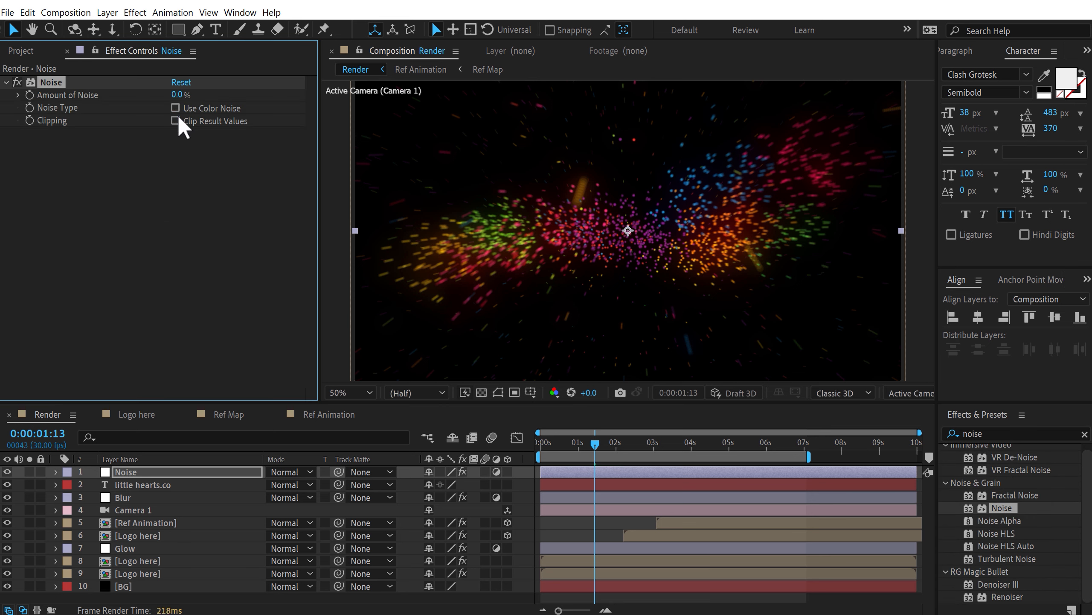
Set the Amount of Noise to 3% and check the finished logo at 0:00:05:16
{"action": "left_click", "coordinate": [176, 95]}
{"action": "type", "text": "3"}
{"action": "key", "text": "Return"}
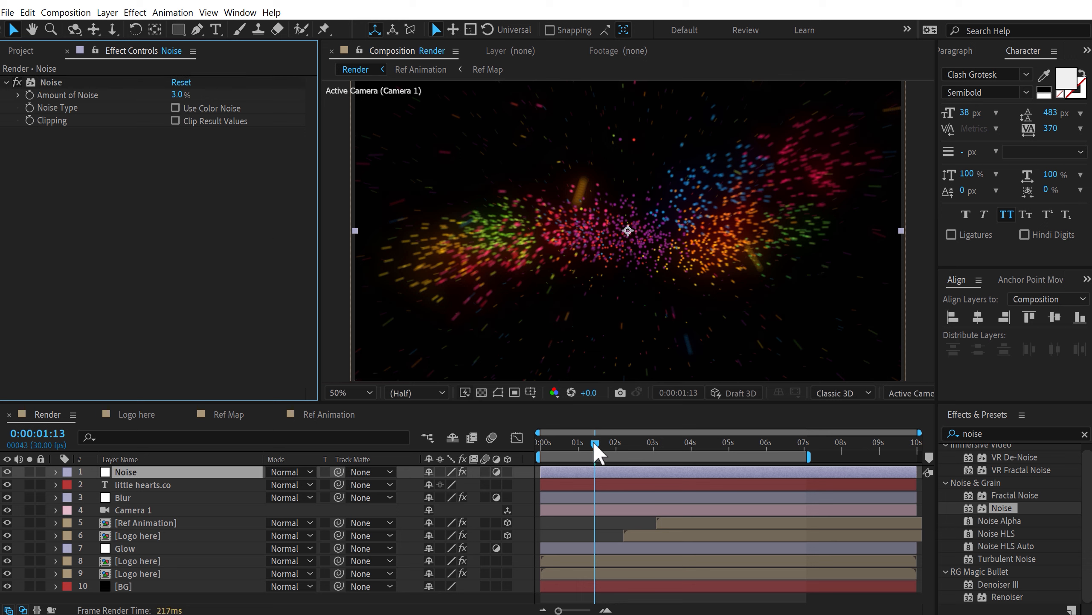
{"action": "left_click_drag", "start_coordinate": [605, 442], "coordinate": [755, 462]}
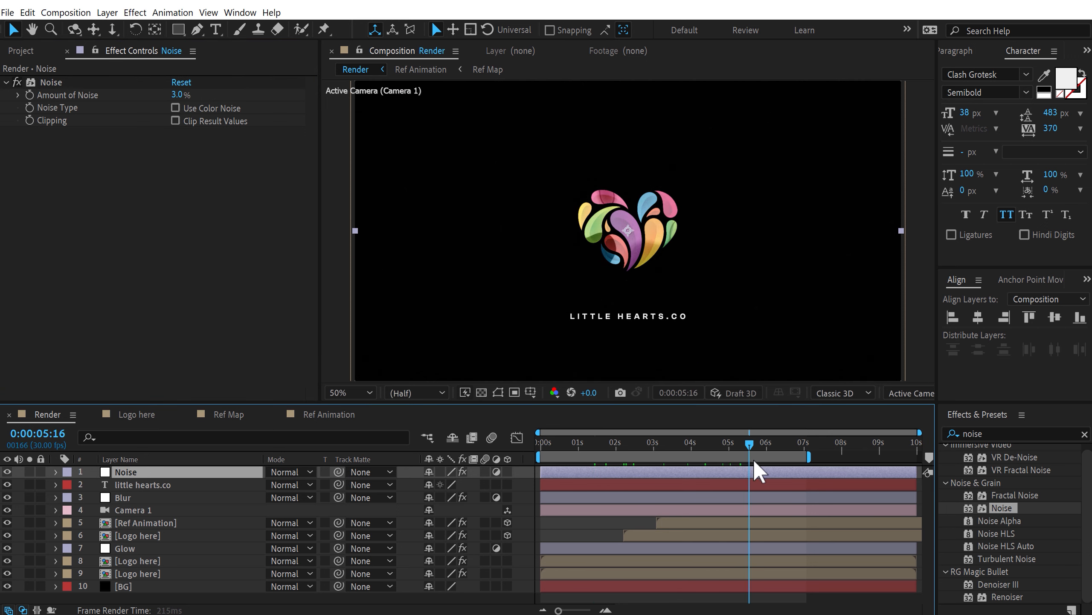